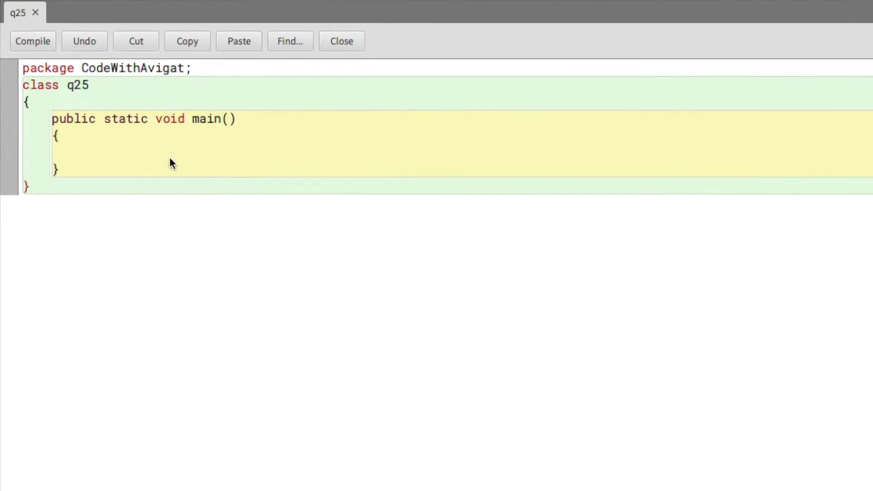
Write the loop header for (int i=8; i<=80; i=i+8) inside main
left_click(171, 160)
type("for ()")
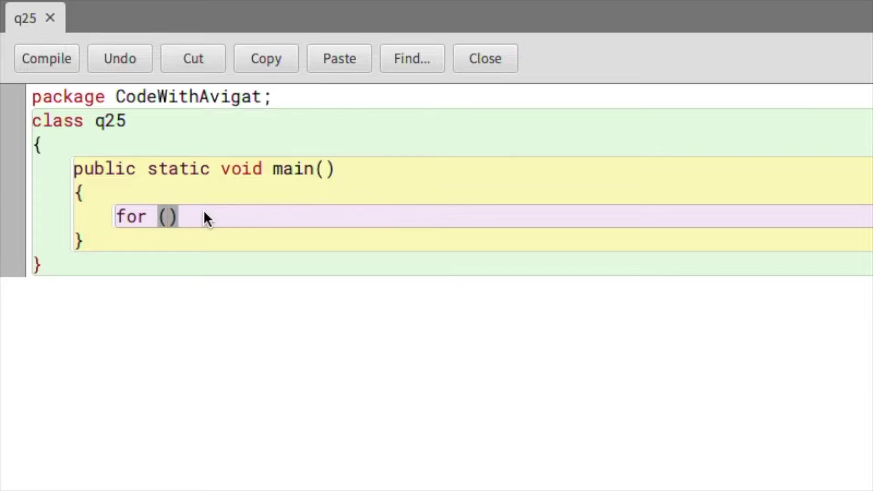
type("int i")
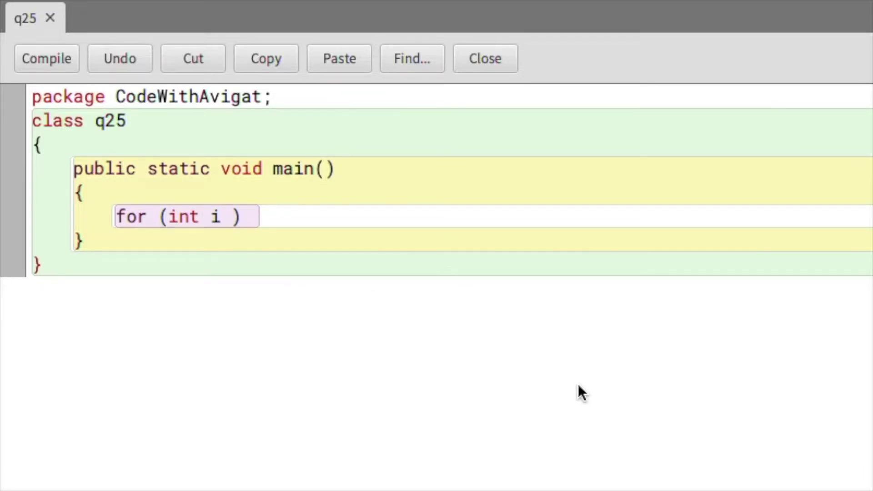
key("BackSpace")
type("=")
type("8")
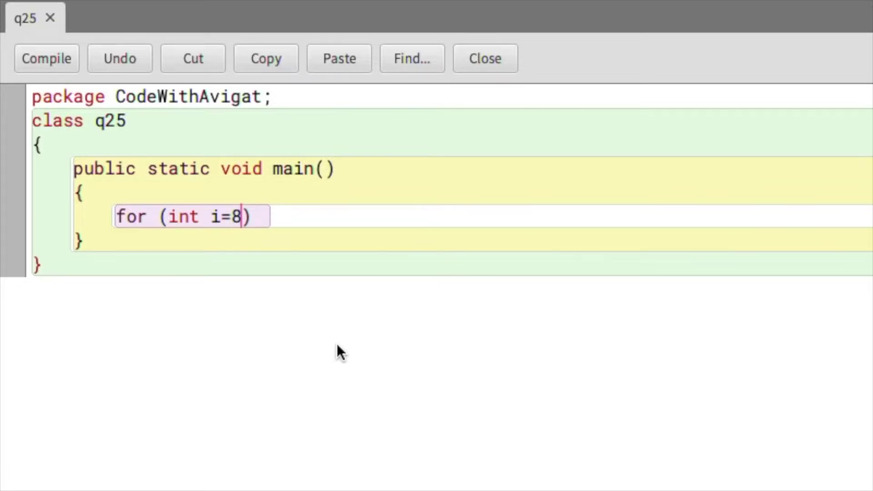
type(";")
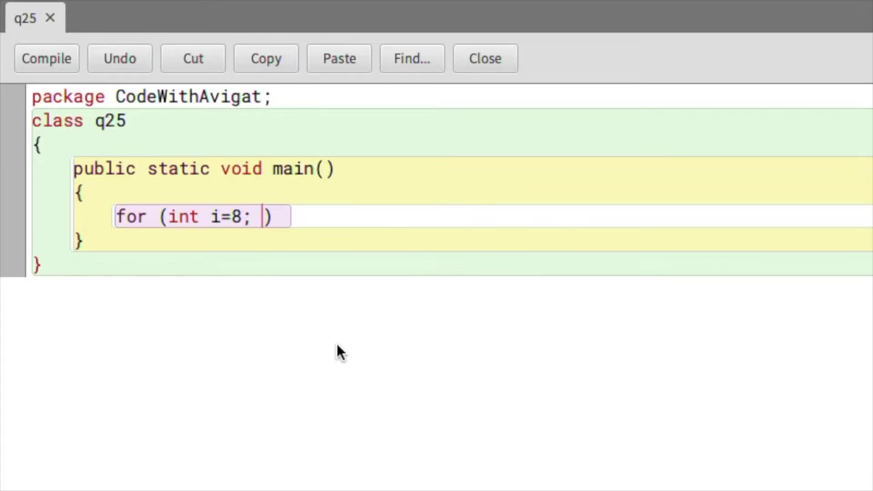
type("i<")
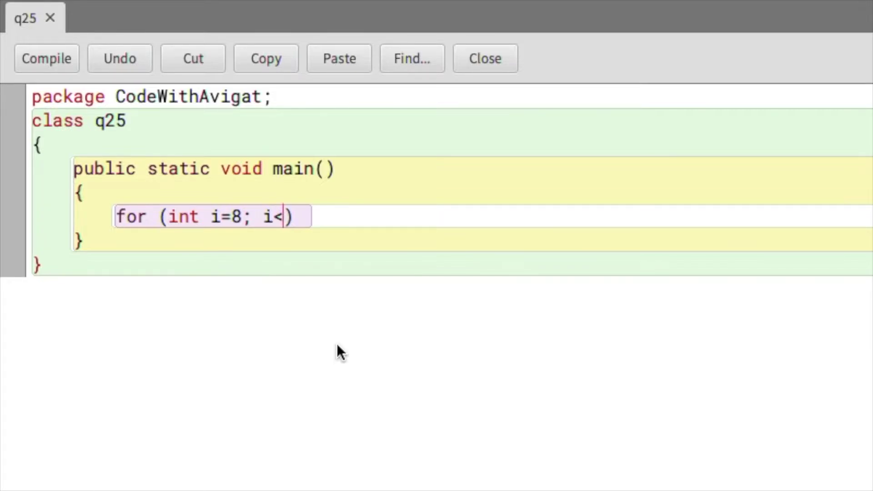
type("=80; ")
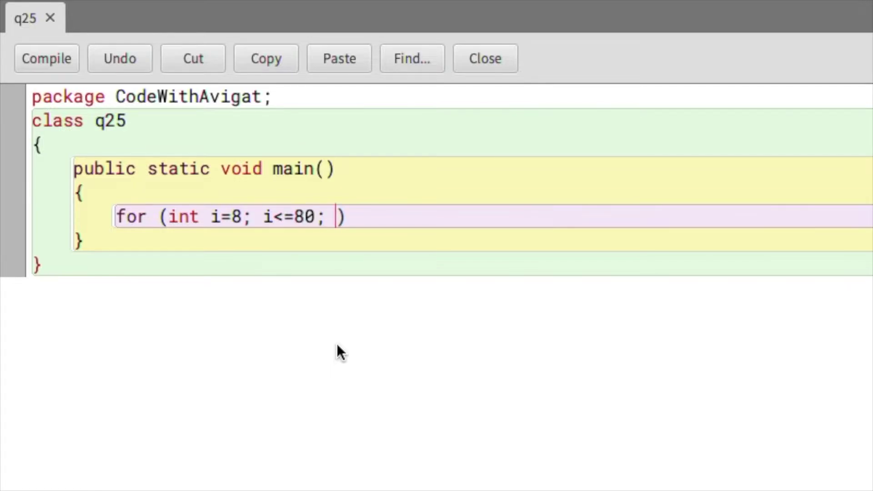
type("i=i+8")
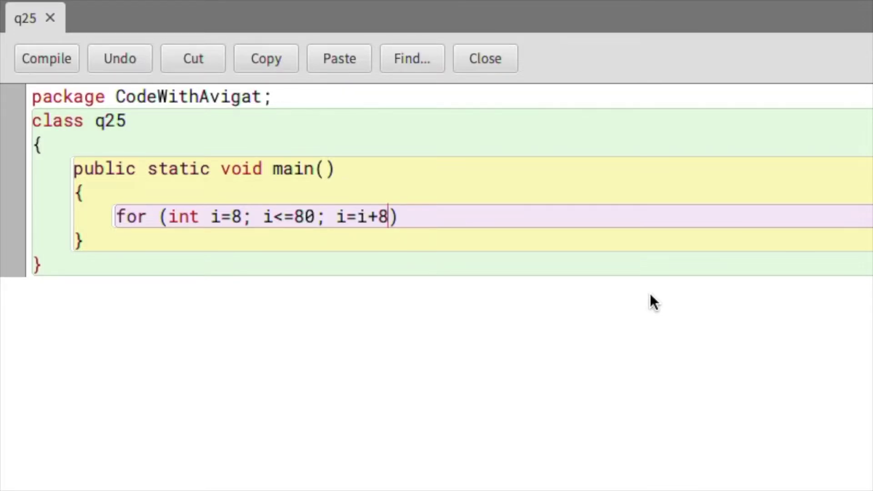
left_click(461, 213)
type("{}")
Add System.out.println(i); as the for loop's body between its braces
key("Left")
key("Return")
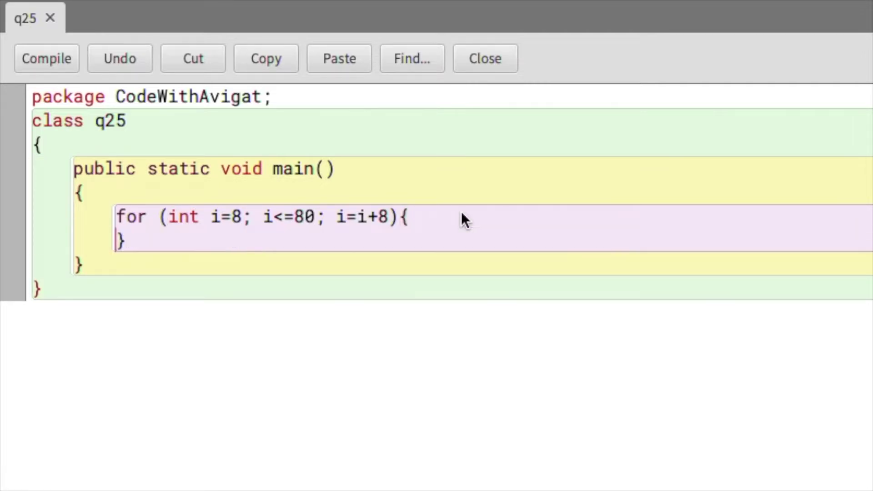
key("Return")
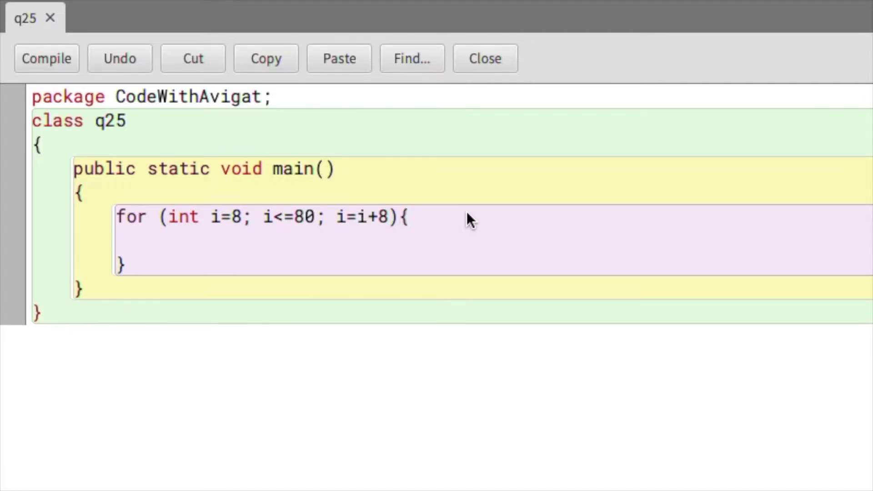
type("System")
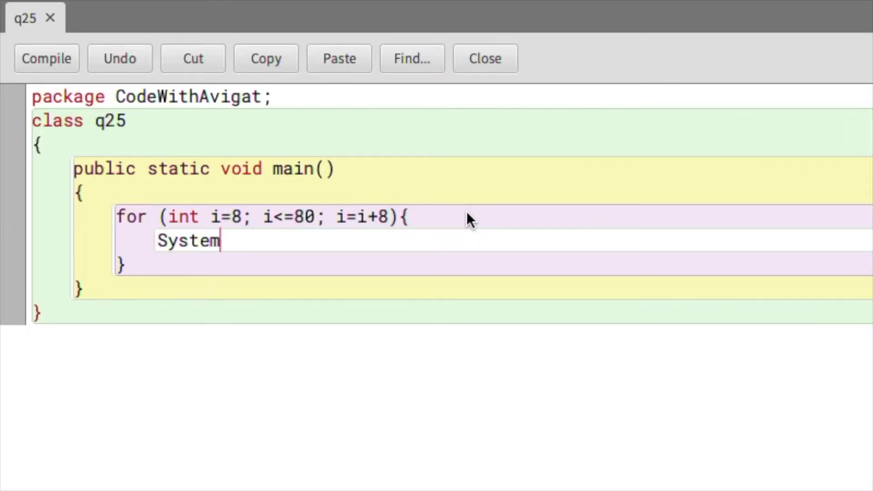
type(".out.println()")
key("Left")
type("i")
key("Right")
type(";")
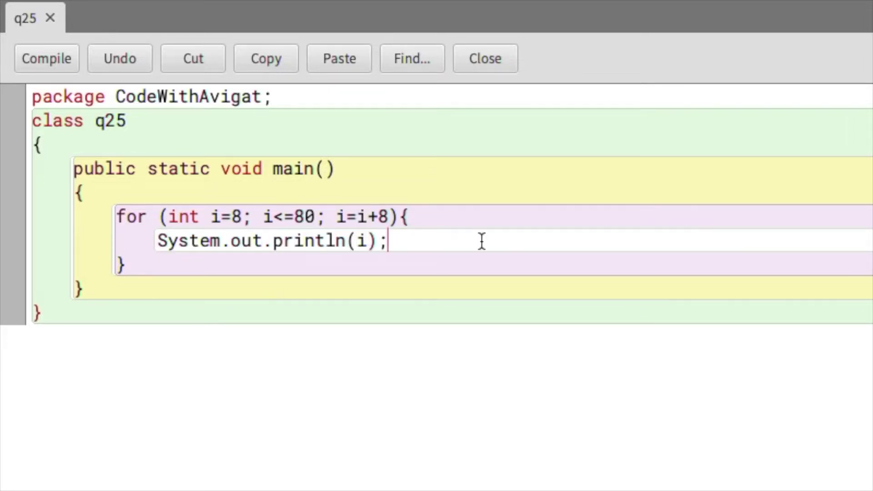
left_click(365, 283)
left_click_drag(251, 217, 210, 217)
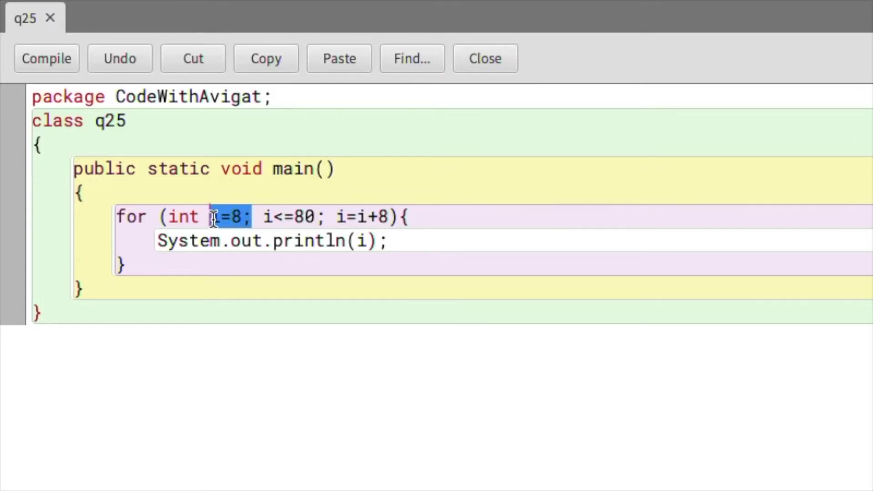
left_click(358, 240)
double_click(361, 240)
left_click(244, 217)
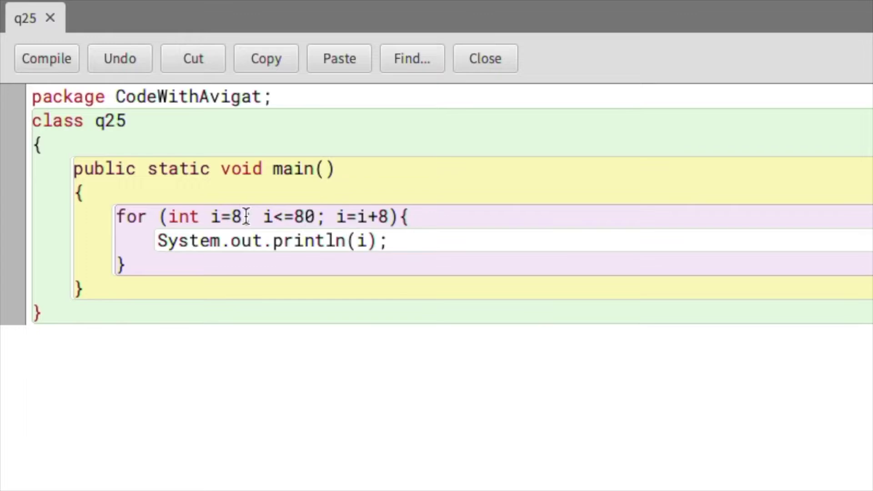
left_click_drag(319, 217, 263, 217)
left_click(301, 217)
left_click_drag(388, 217, 335, 216)
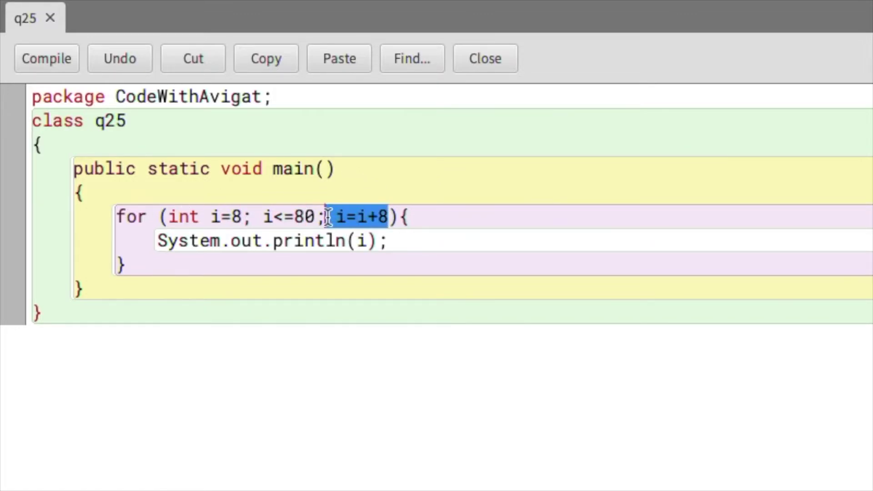
left_click(362, 217)
double_click(366, 240)
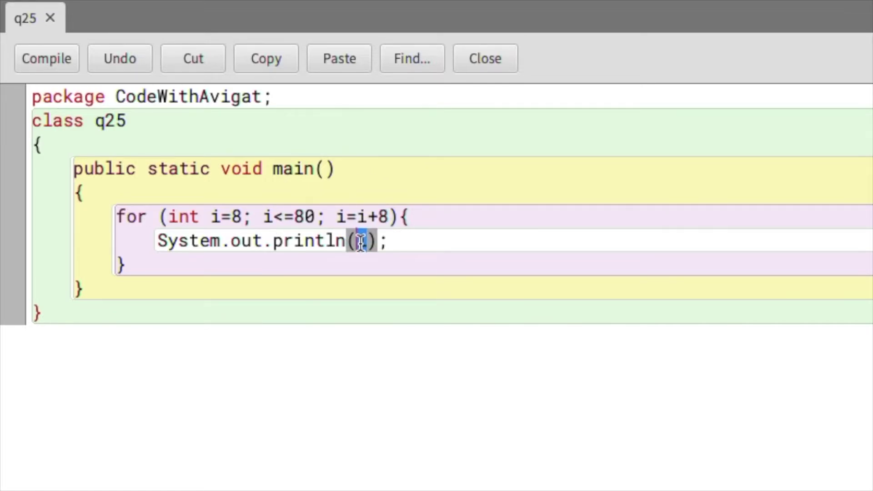
left_click_drag(210, 217, 245, 217)
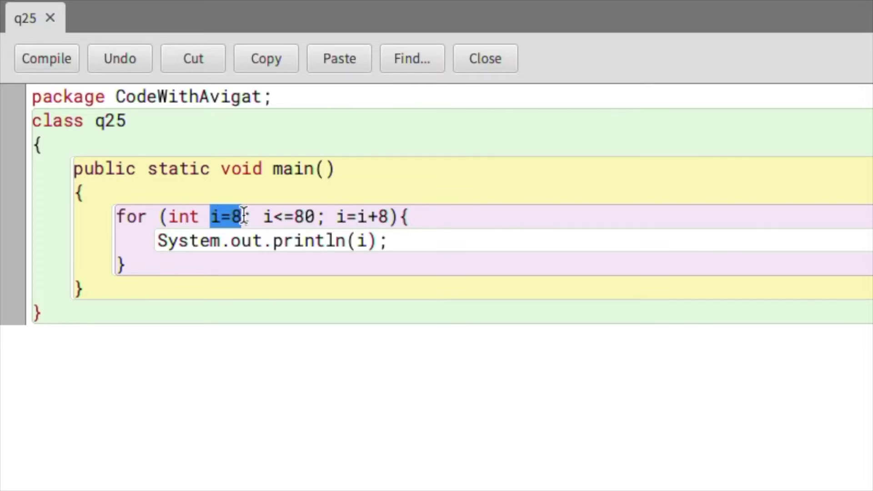
left_click(243, 217)
left_click_drag(315, 216, 263, 216)
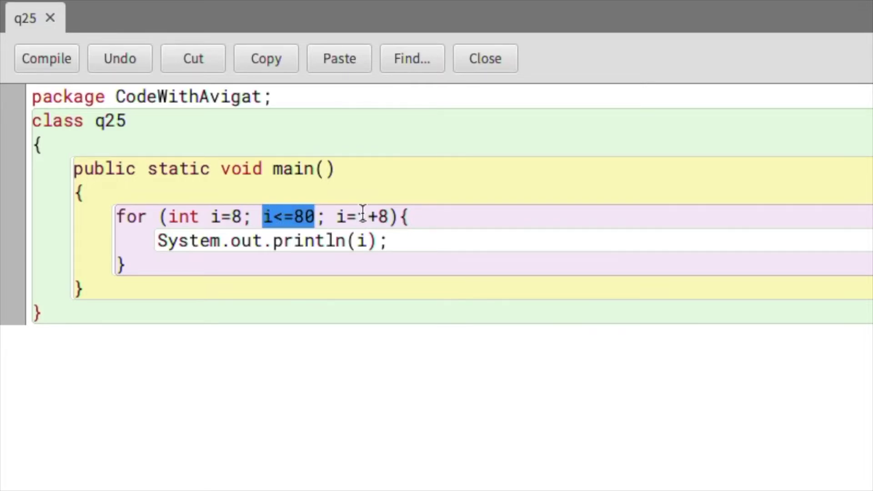
double_click(379, 217)
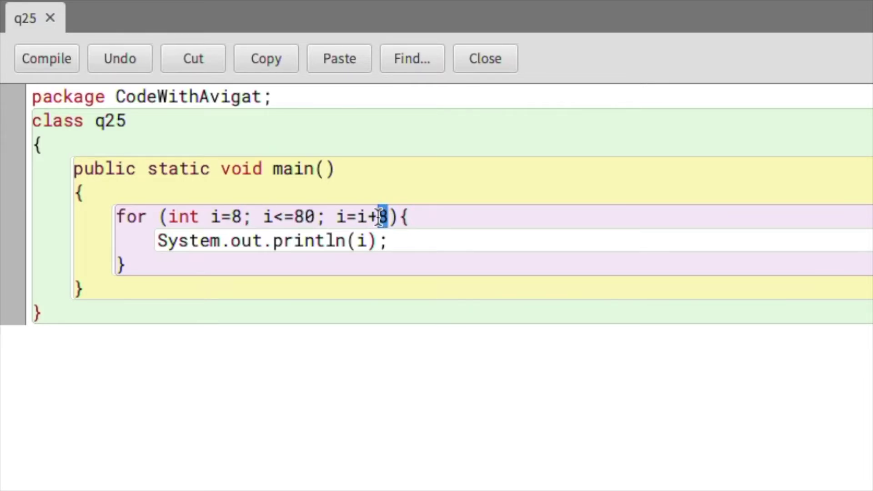
double_click(363, 239)
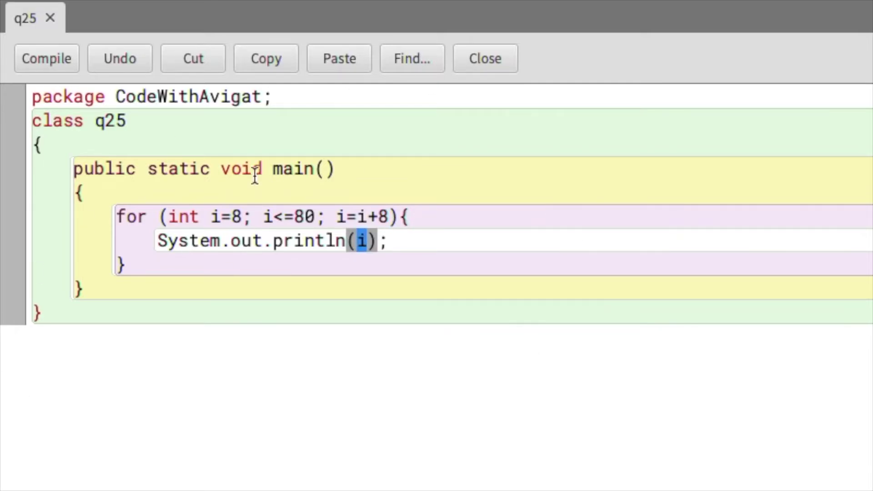
left_click(410, 216)
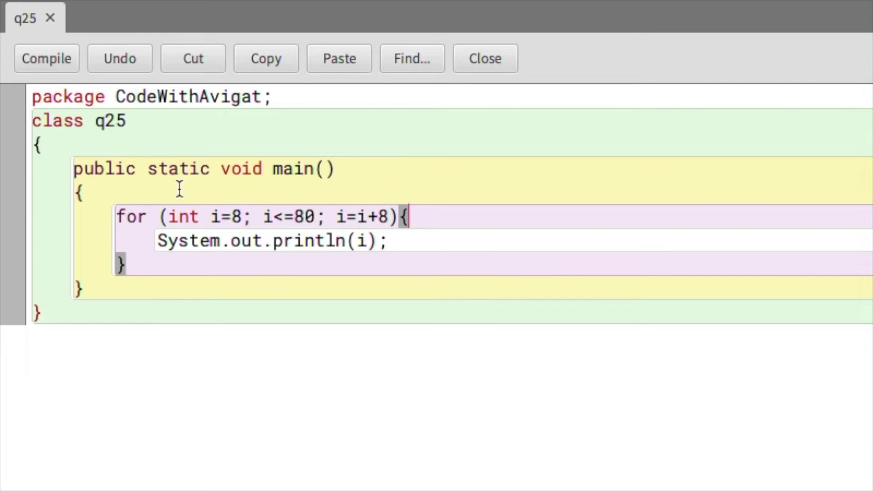
left_click(369, 239)
double_click(356, 244)
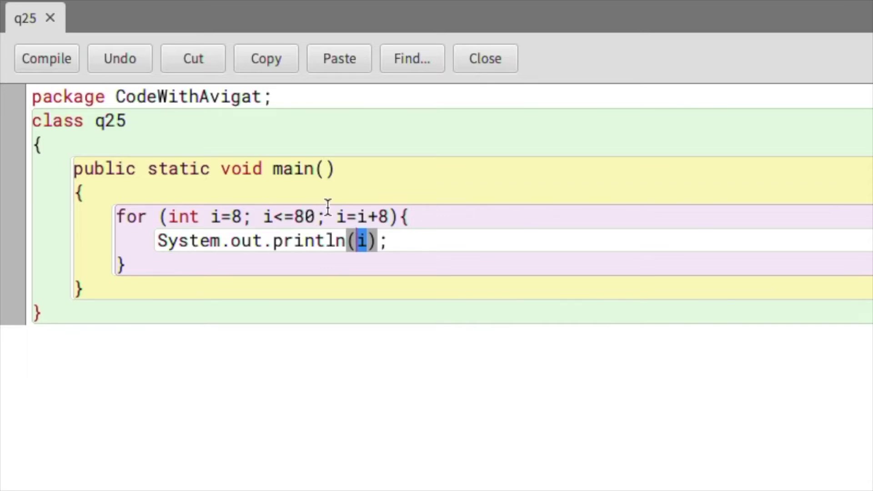
left_click_drag(314, 217, 272, 217)
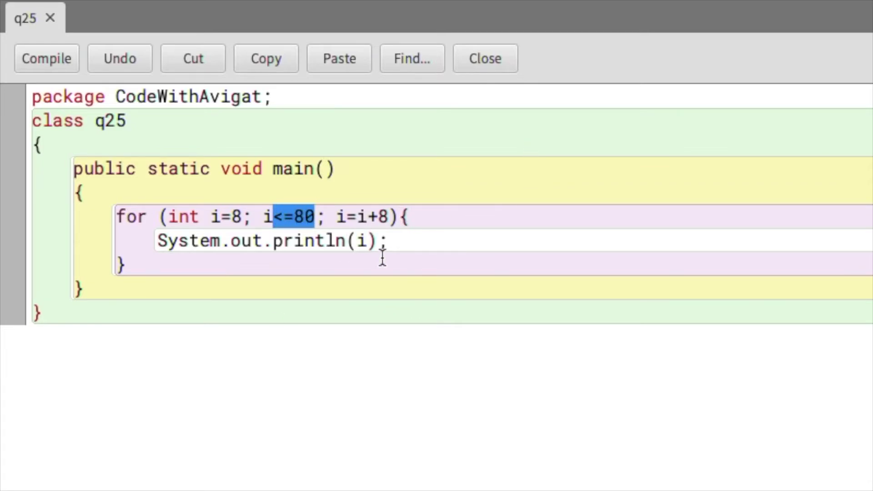
left_click(414, 240)
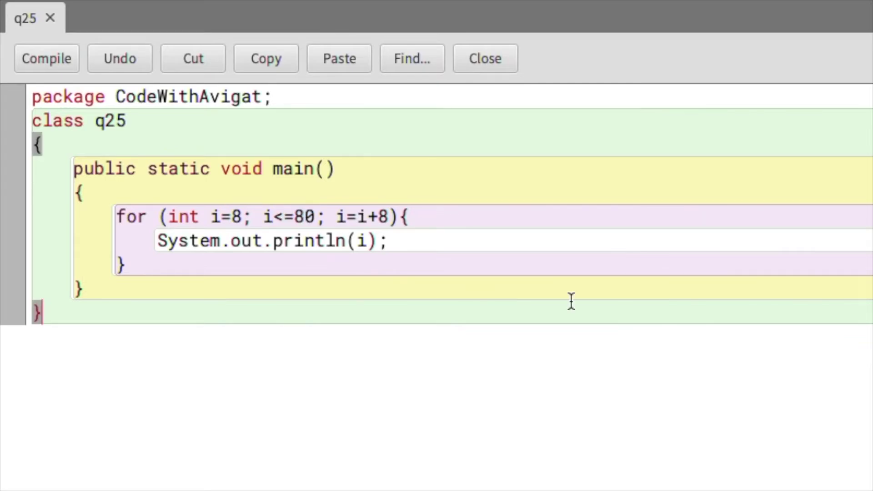
Compile q25, run void main(), and check the terminal's multiples of 8 up to 80
left_click(41, 56)
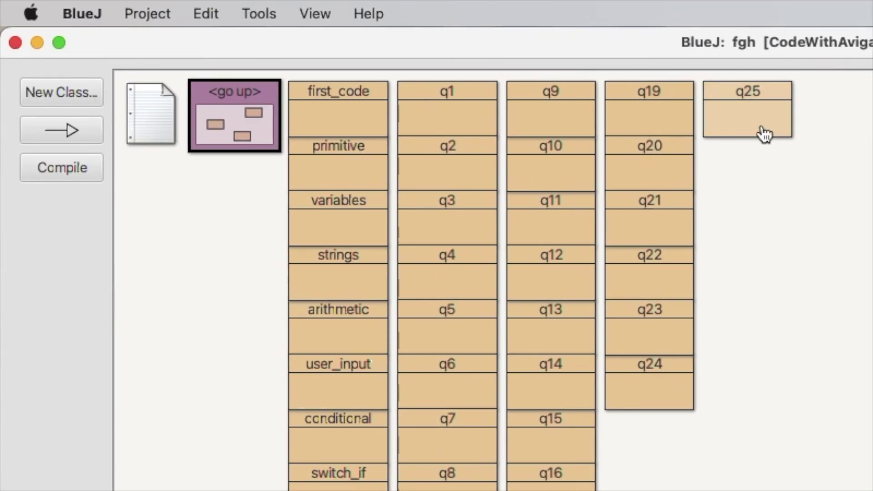
right_click(760, 133)
left_click(790, 168)
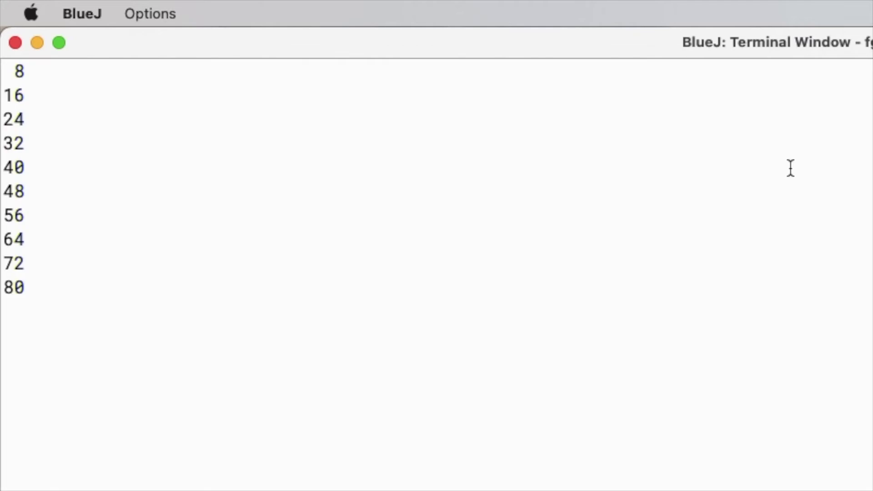
left_click_drag(115, 293, 5, 5)
left_click(208, 313)
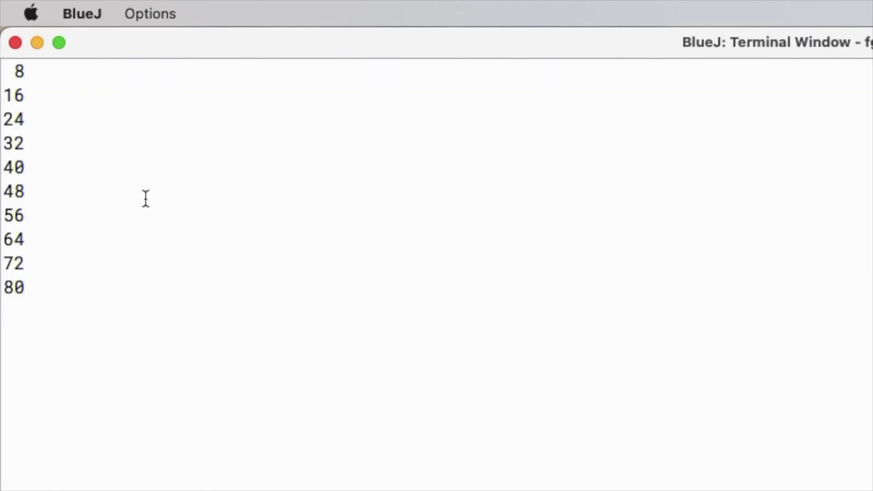